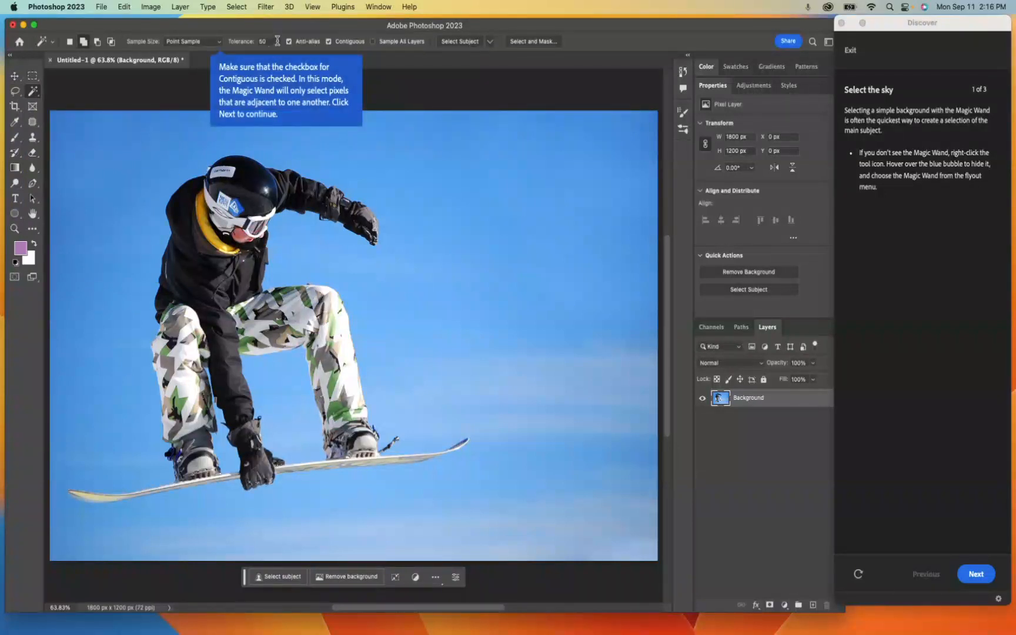
Set the Magic Wand tolerance to 32 and select the yellow collar and the snowboarder's camouflage pants.
drag(268, 41, 251, 38)
text(32)
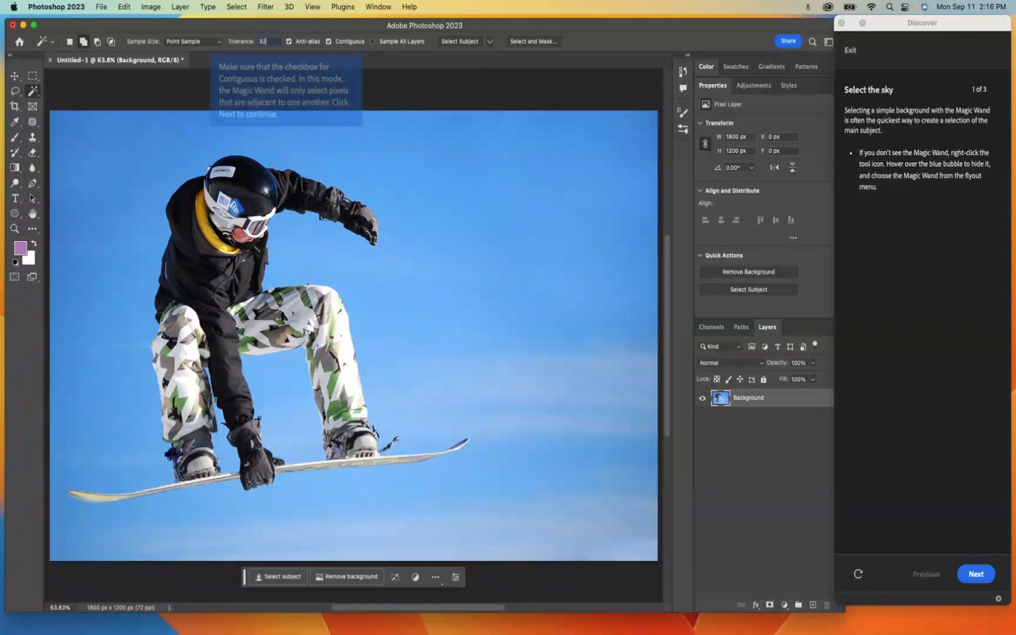
click(227, 251)
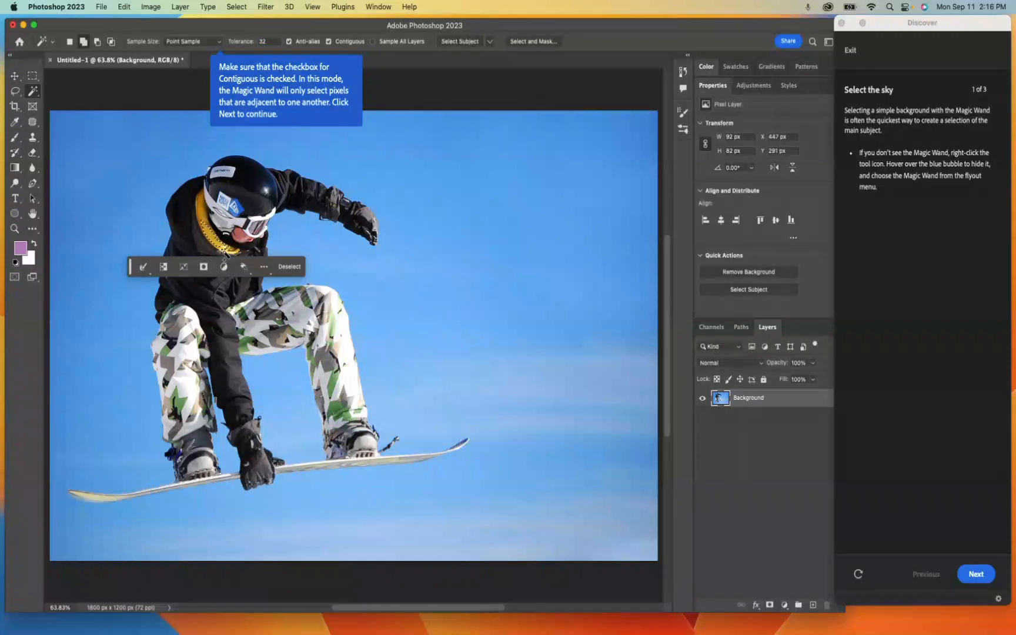
click(201, 207)
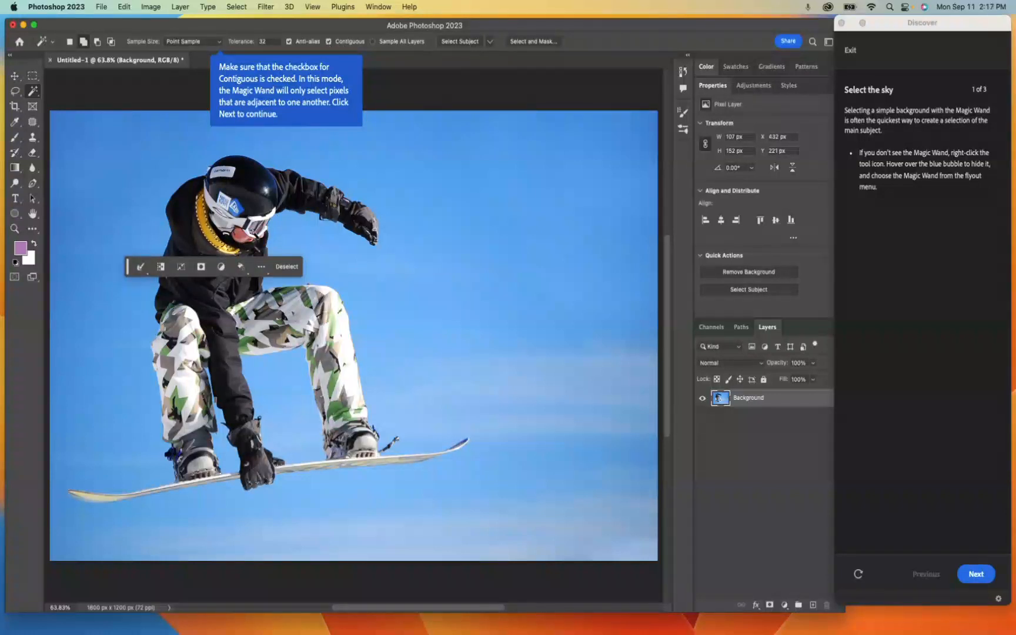
click(329, 376)
click(341, 408)
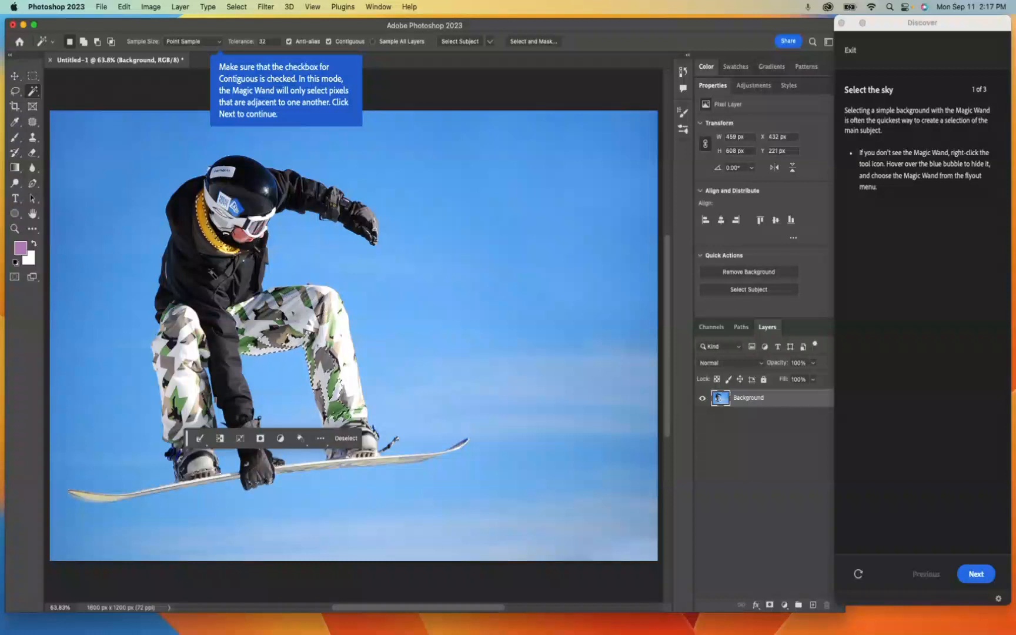
Try Magic Wand selections of the sky and helmet, combine them in Add to Selection mode, and deselect everything.
click(371, 309)
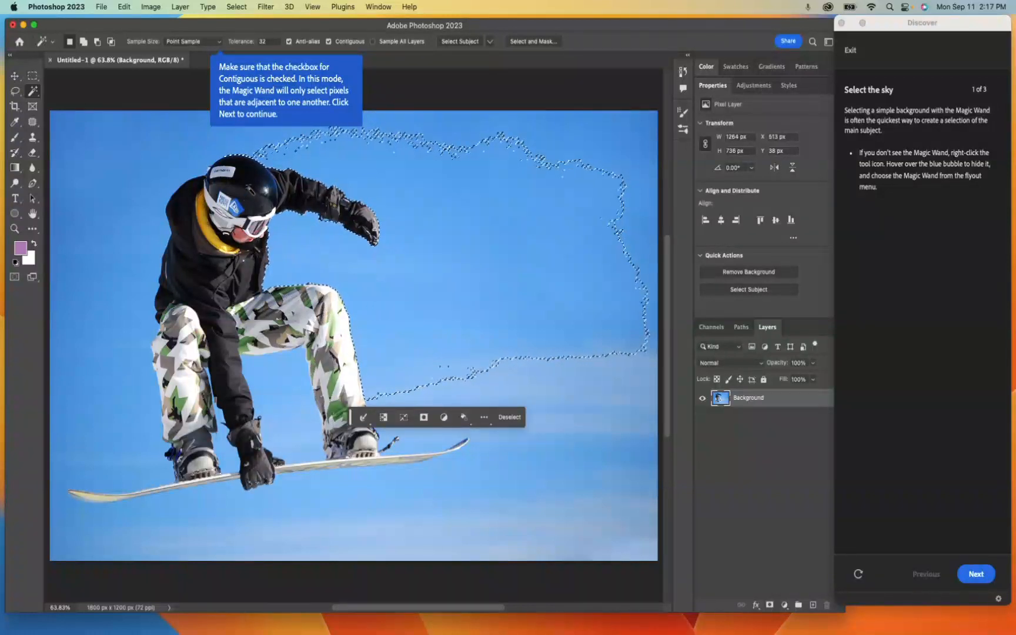
click(247, 187)
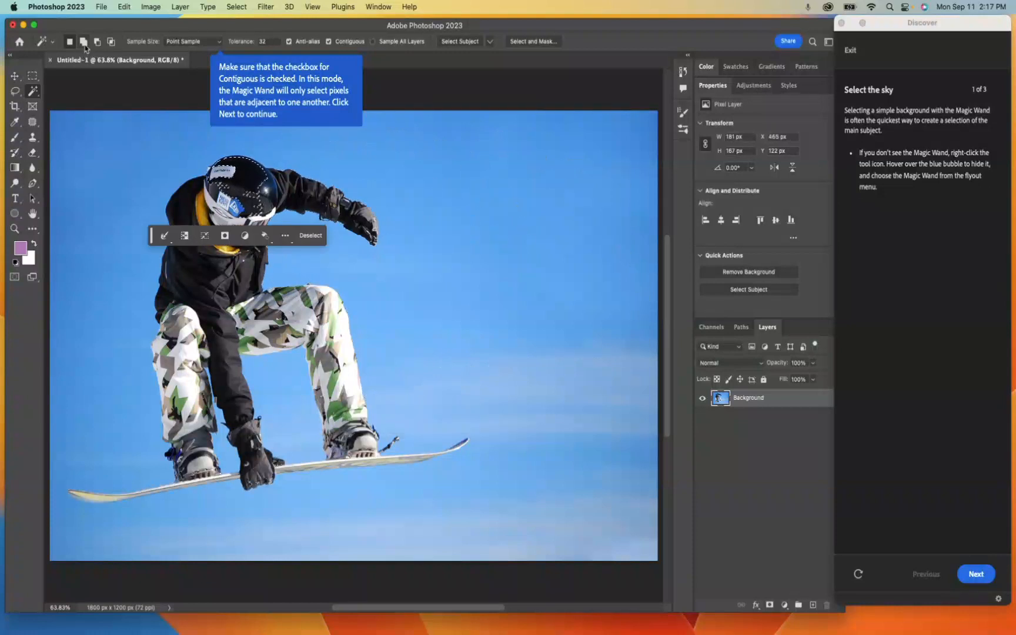
click(83, 41)
click(508, 254)
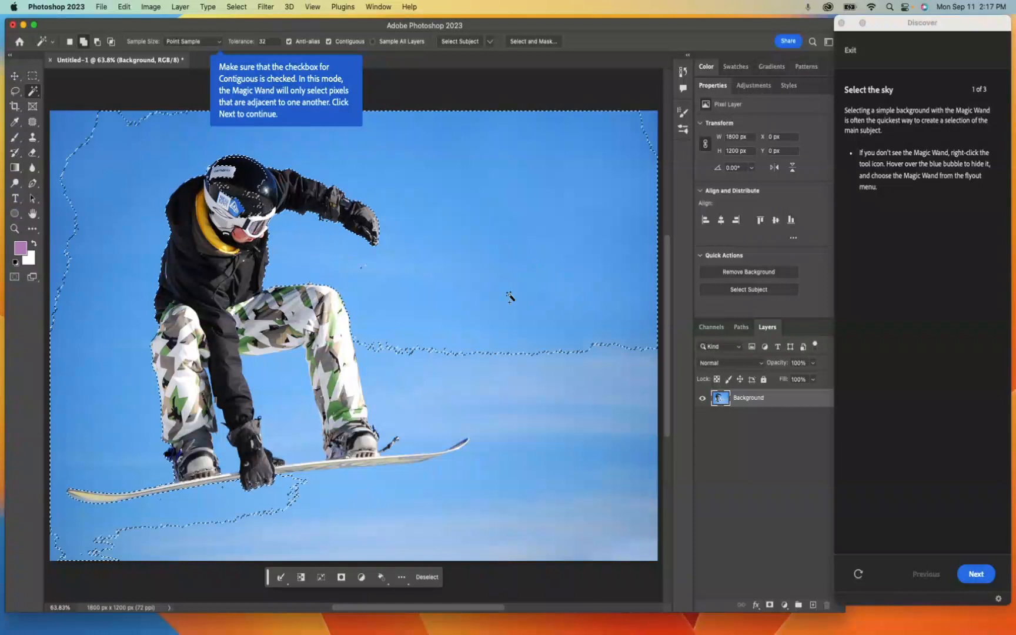
key(super+d)
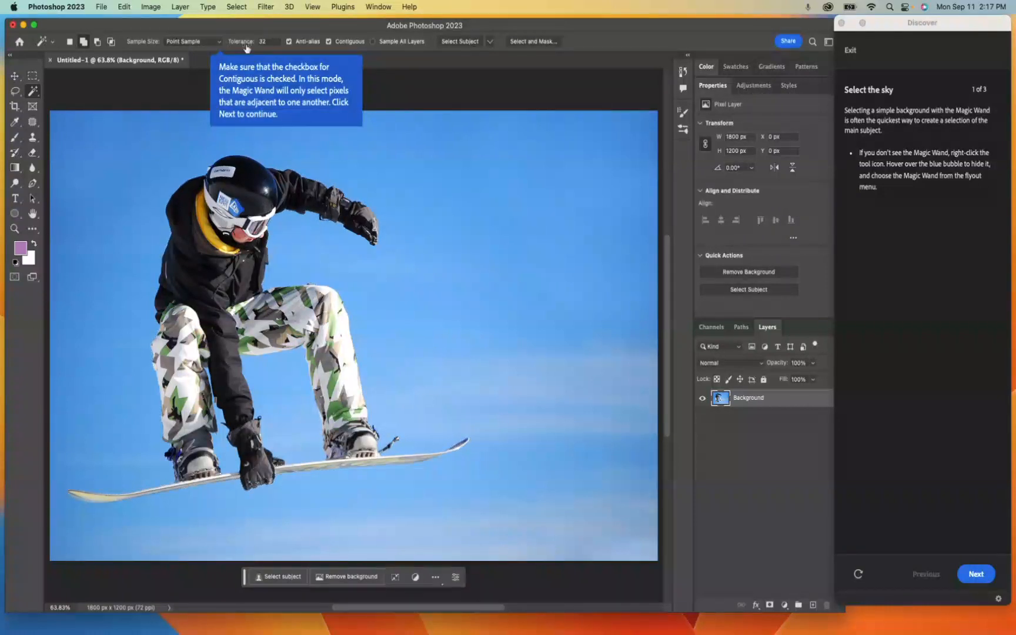
Set the Magic Wand to New Selection with a tolerance of 10 and select the open sky beside the snowboarder.
click(219, 44)
click(216, 44)
right_click(33, 94)
click(84, 112)
double_click(270, 42)
click(539, 222)
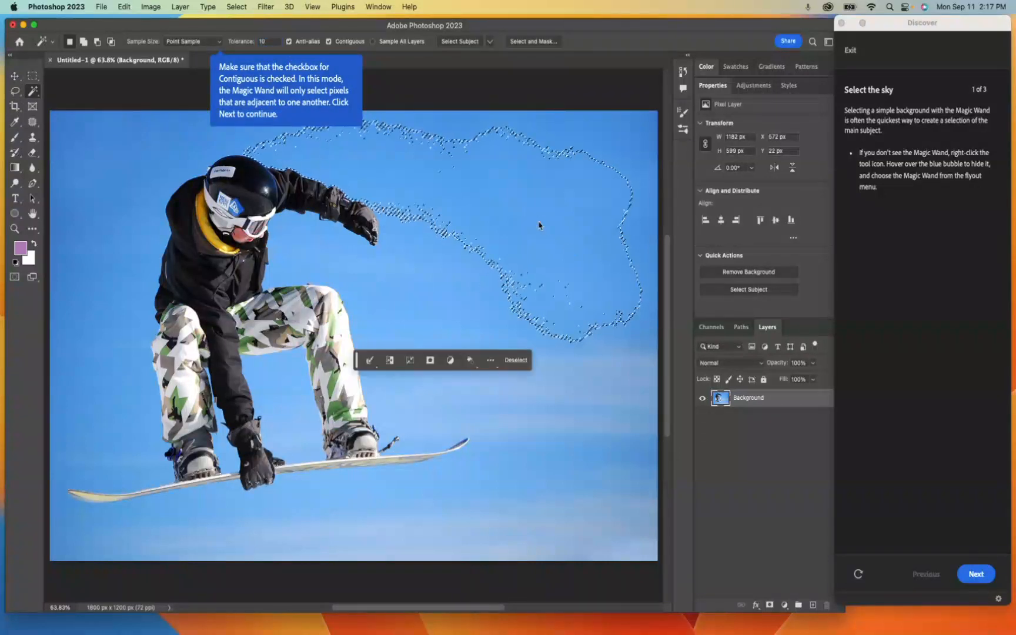
Sample other parts of the sky as new Magic Wand selections, from the pale cloud bands to the deeper blue.
click(397, 175)
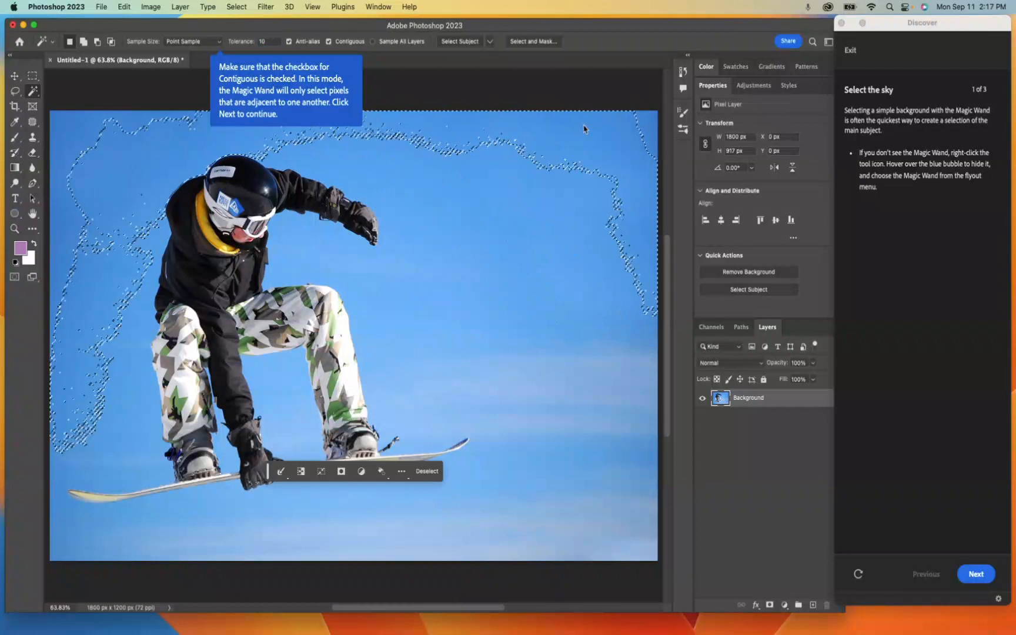
click(630, 386)
click(525, 398)
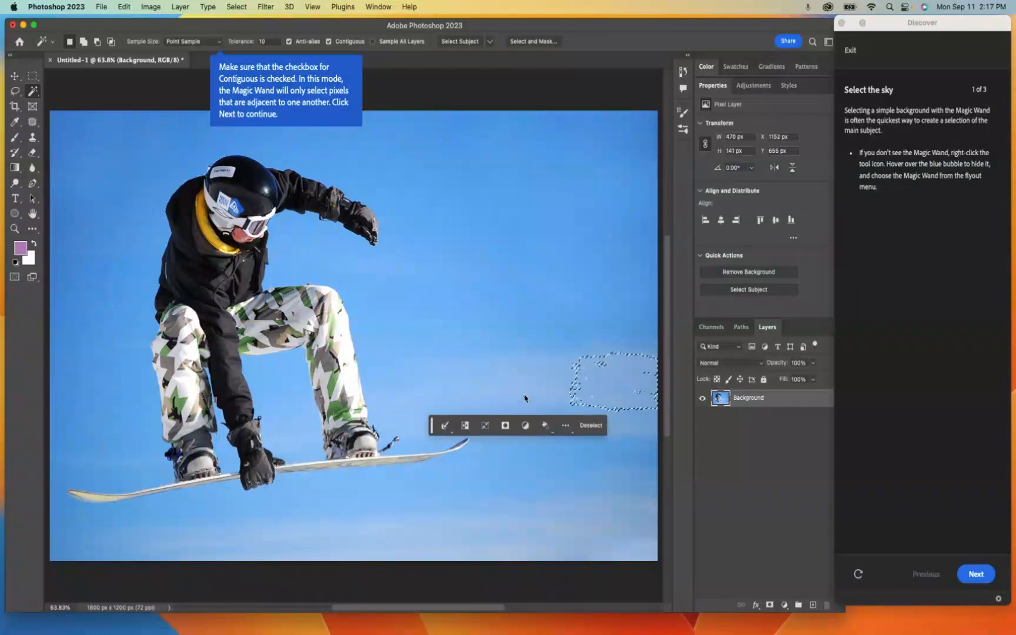
click(463, 326)
click(500, 258)
click(529, 166)
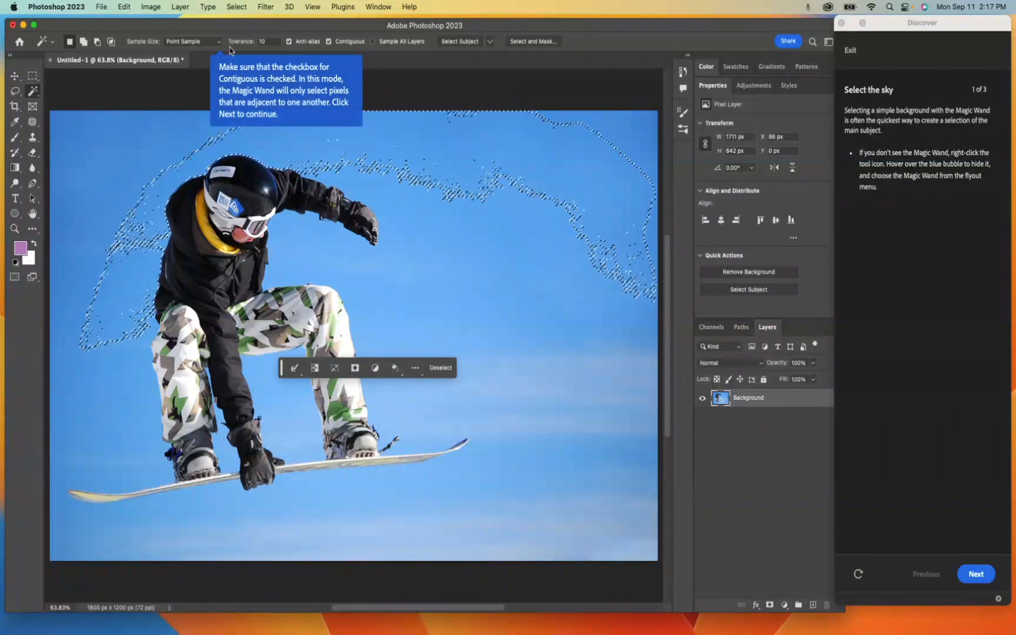
Set the Magic Wand tolerance to 50, select the sky, and add the missed cloud areas to the selection.
double_click(276, 42)
text(50)
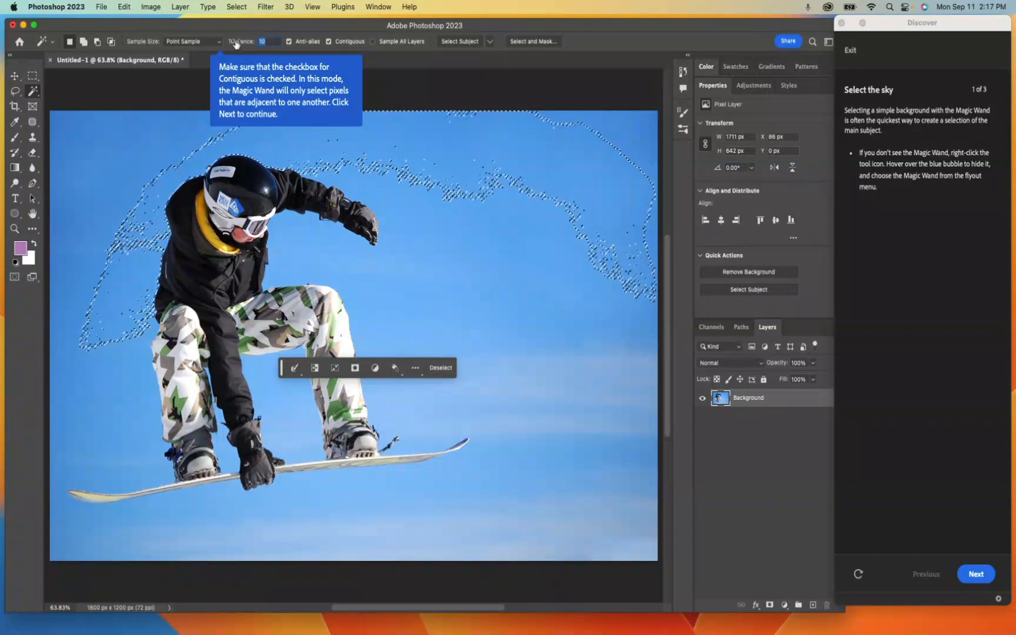
click(481, 315)
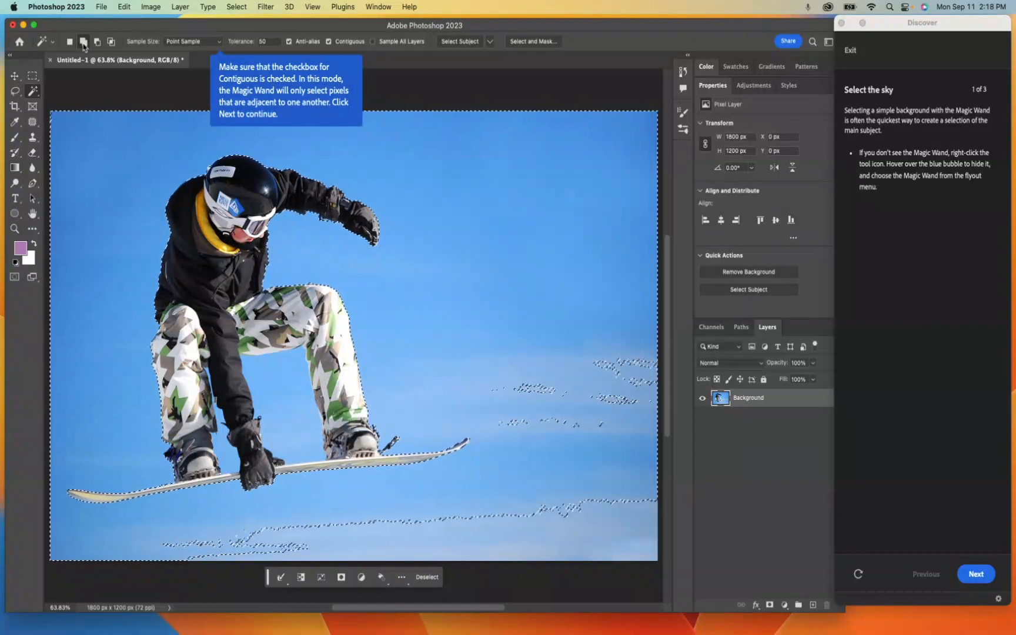
click(624, 362)
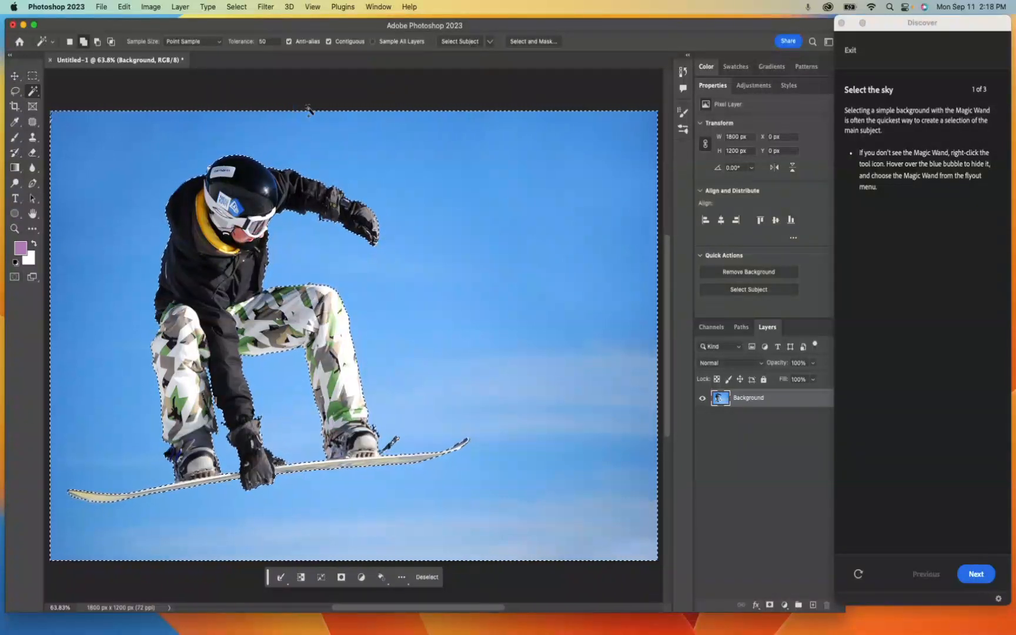
Invert the sky selection and turn it into a layer mask on the Background layer to isolate the snowboarder.
click(237, 6)
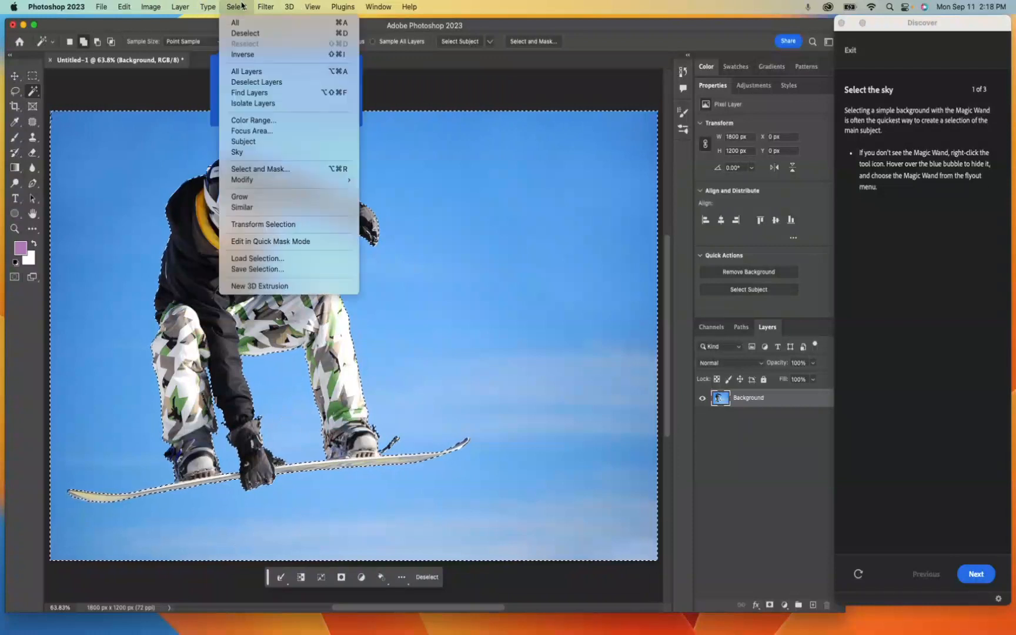
click(244, 54)
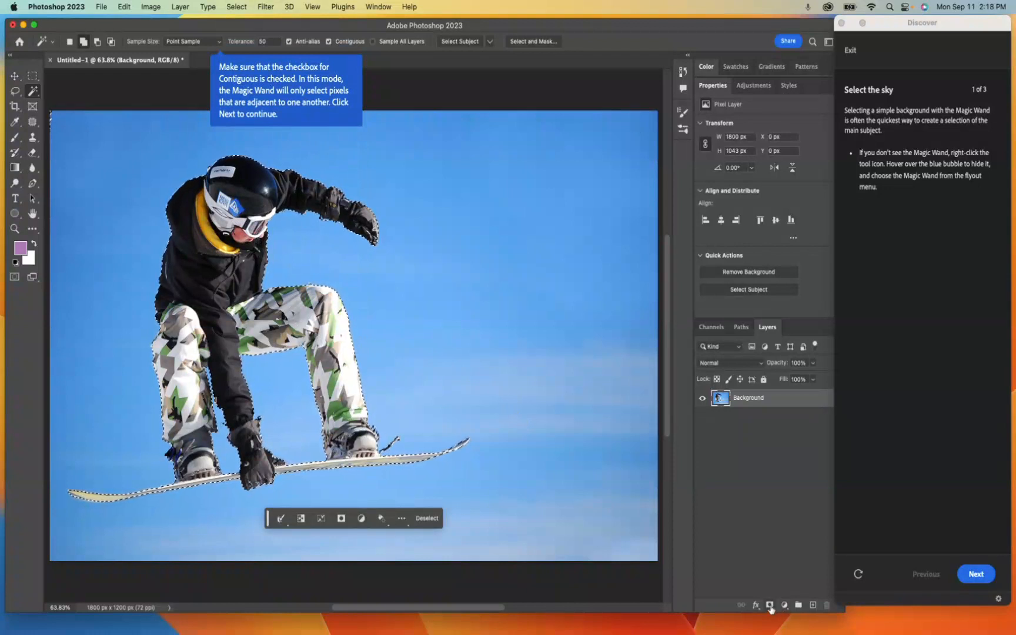
click(770, 606)
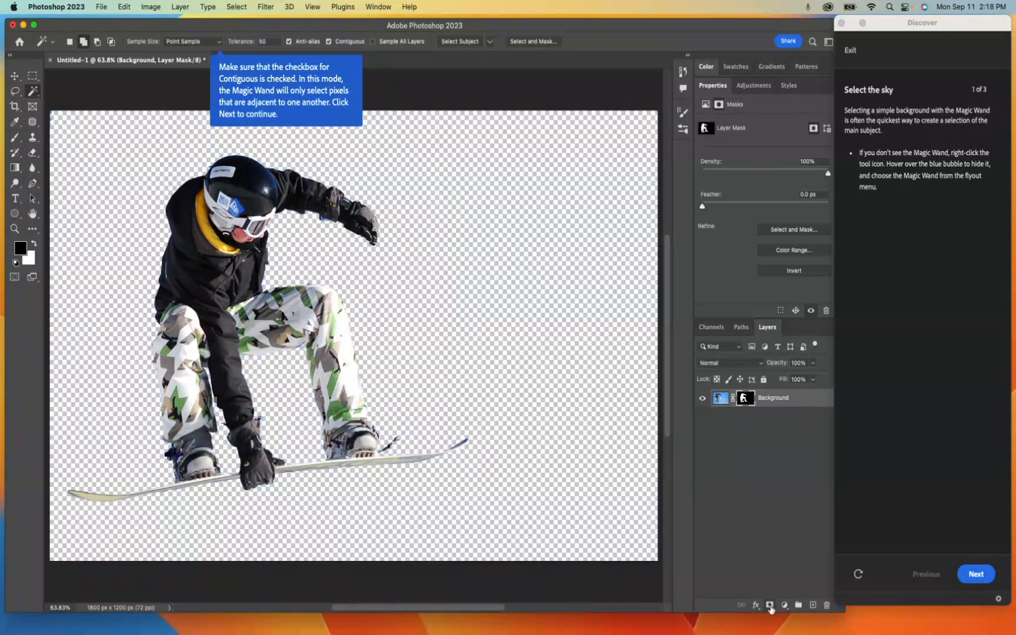
Add a new layer below the snowboarder and fill it with the yellow fed753 sampled from the collar.
click(813, 605)
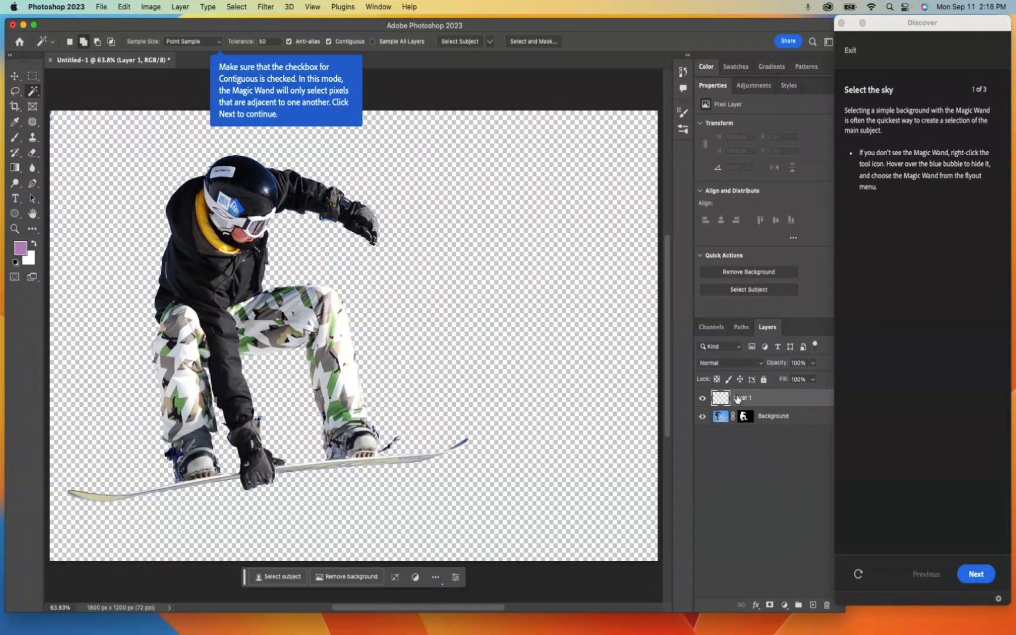
drag(728, 412, 744, 435)
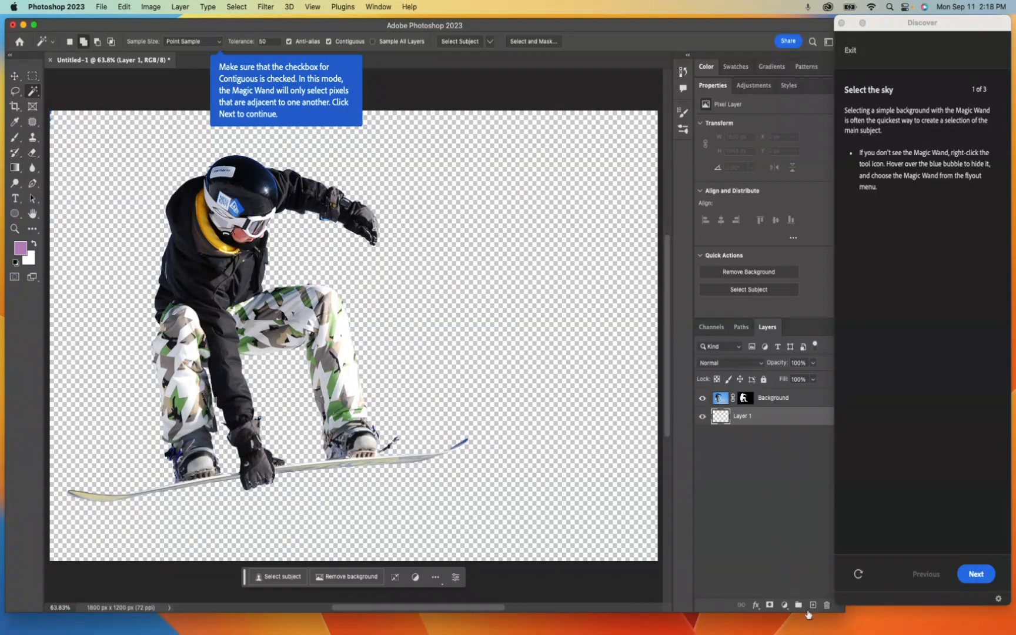
click(21, 251)
drag(406, 216, 423, 225)
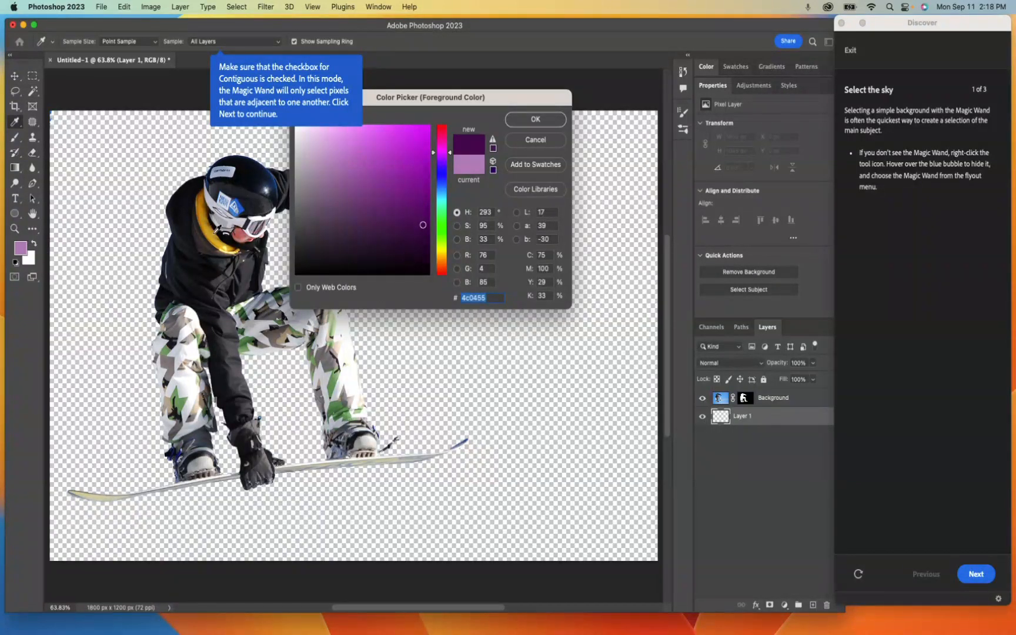
click(225, 244)
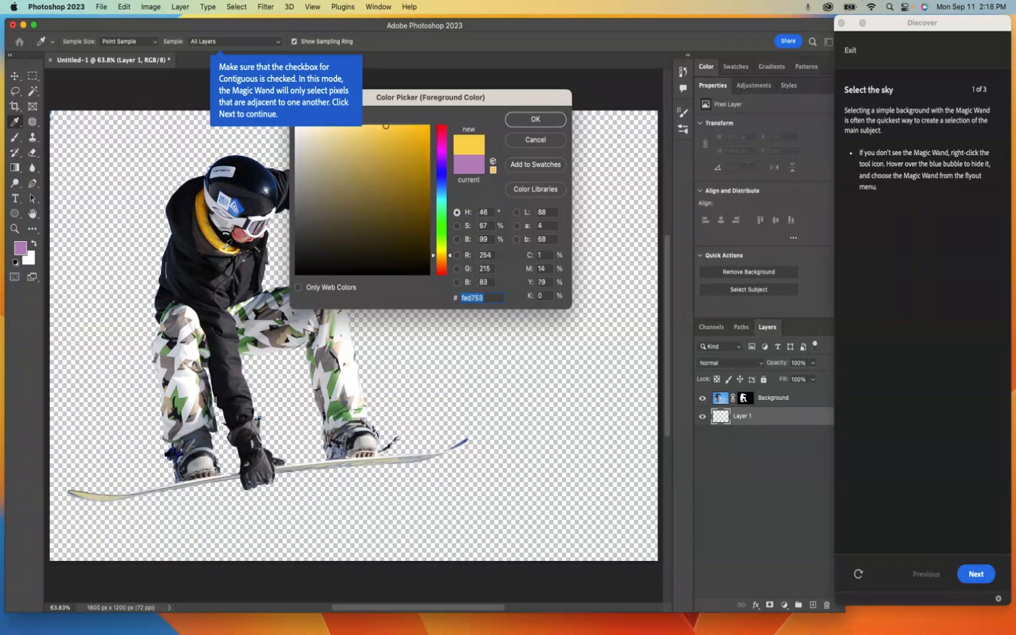
click(550, 121)
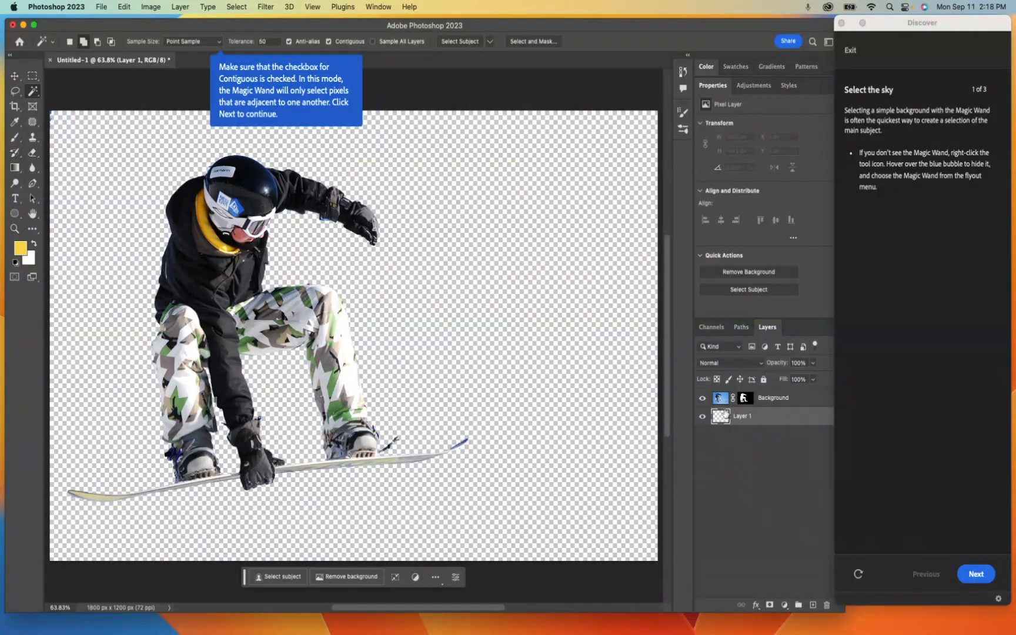
key(super+BackSpace)
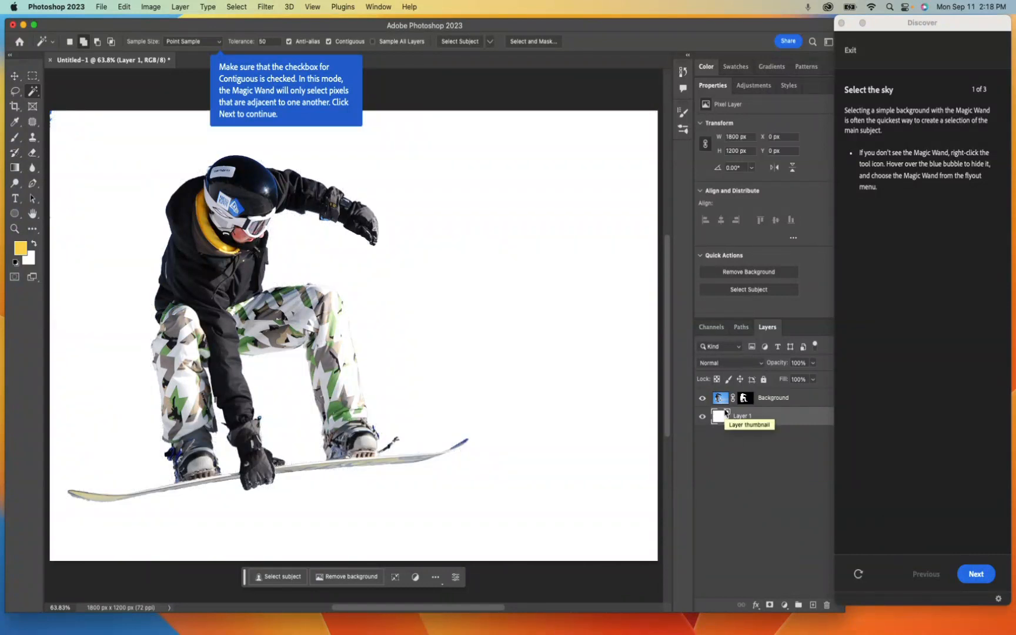
key(alt+BackSpace)
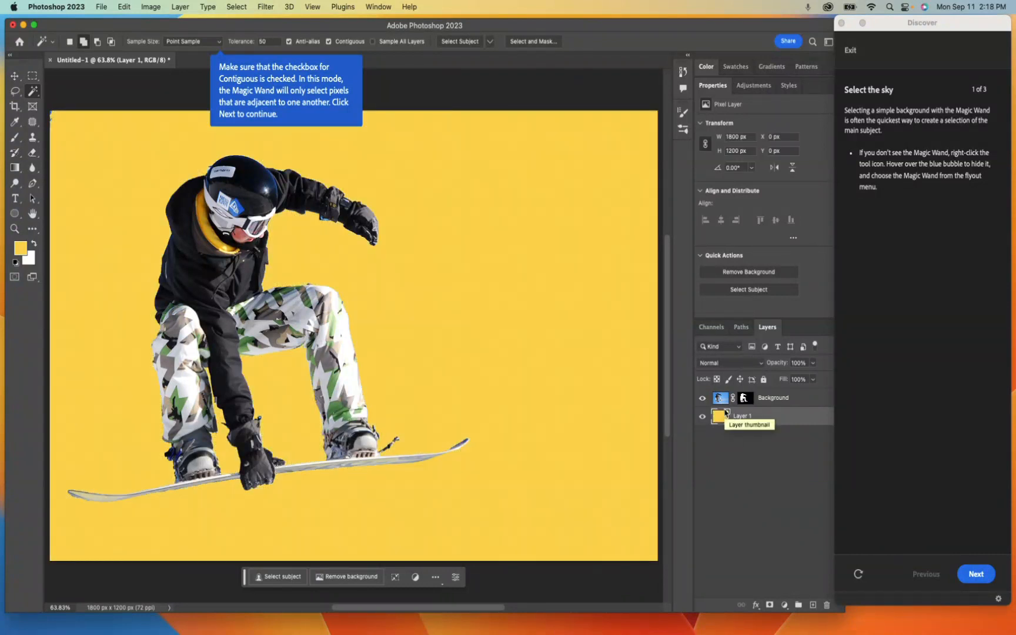
Select the leftover blue sky patch beneath the raised arm's cuff on the Background layer image with the Magic Wand.
key(super+plus)
key(super+plus)
key(super+plus)
key(super+plus)
key(space)
drag(279, 213, 392, 479)
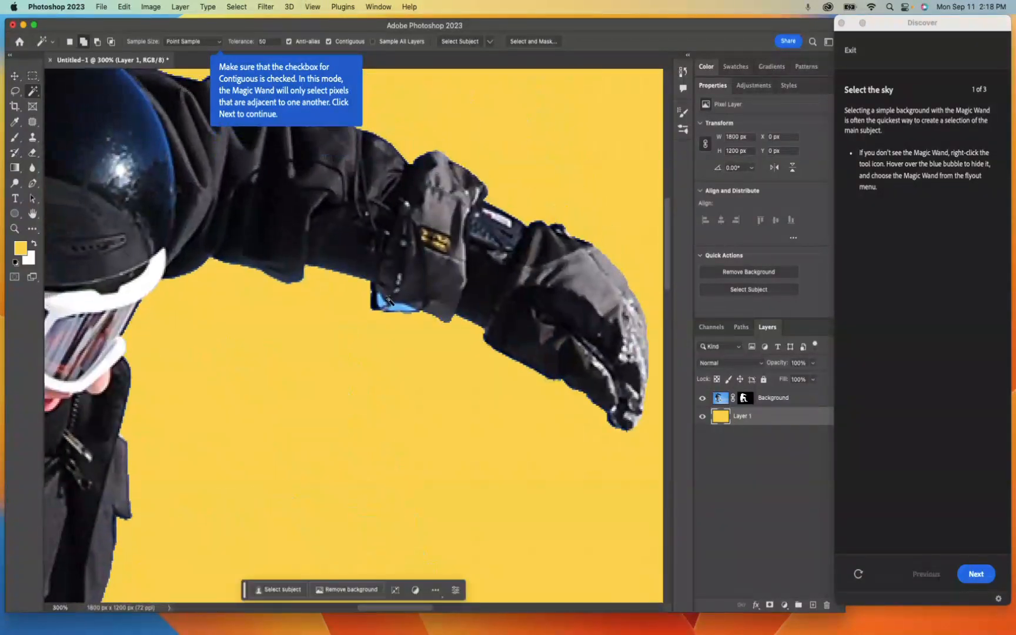
click(721, 399)
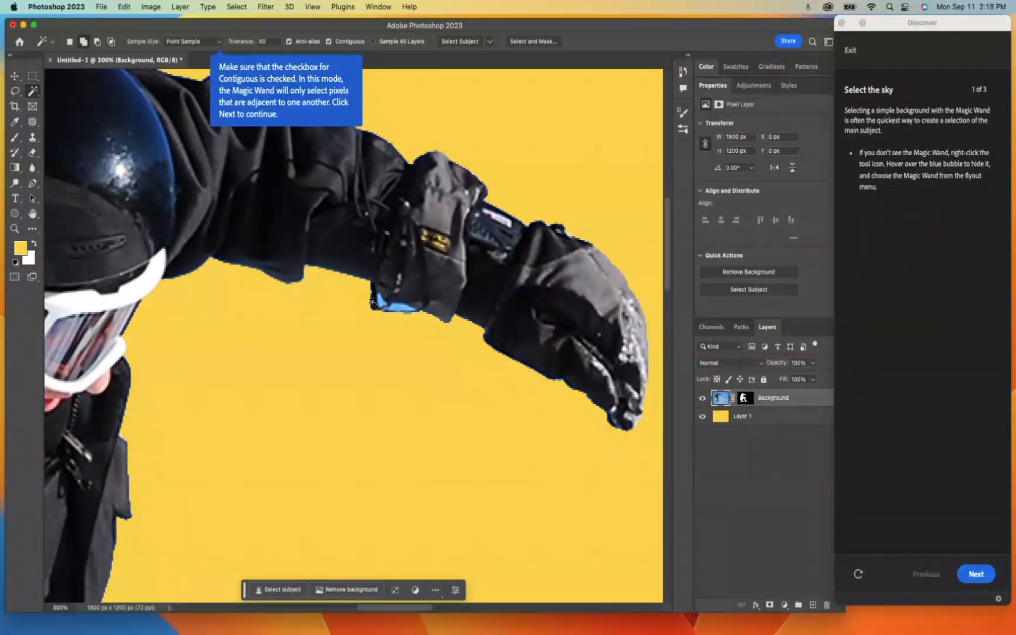
click(381, 303)
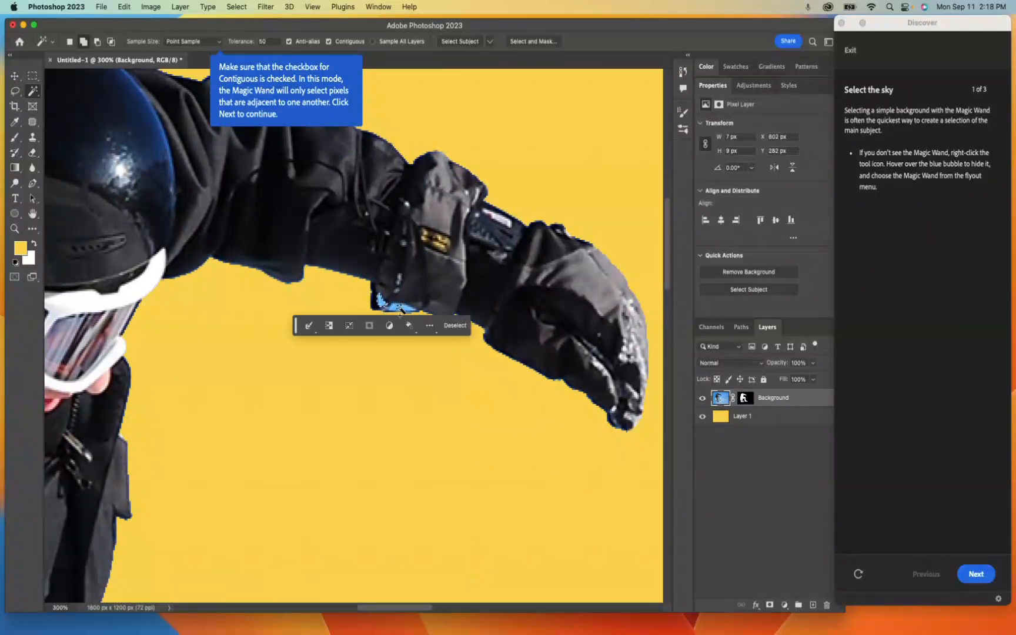
click(400, 309)
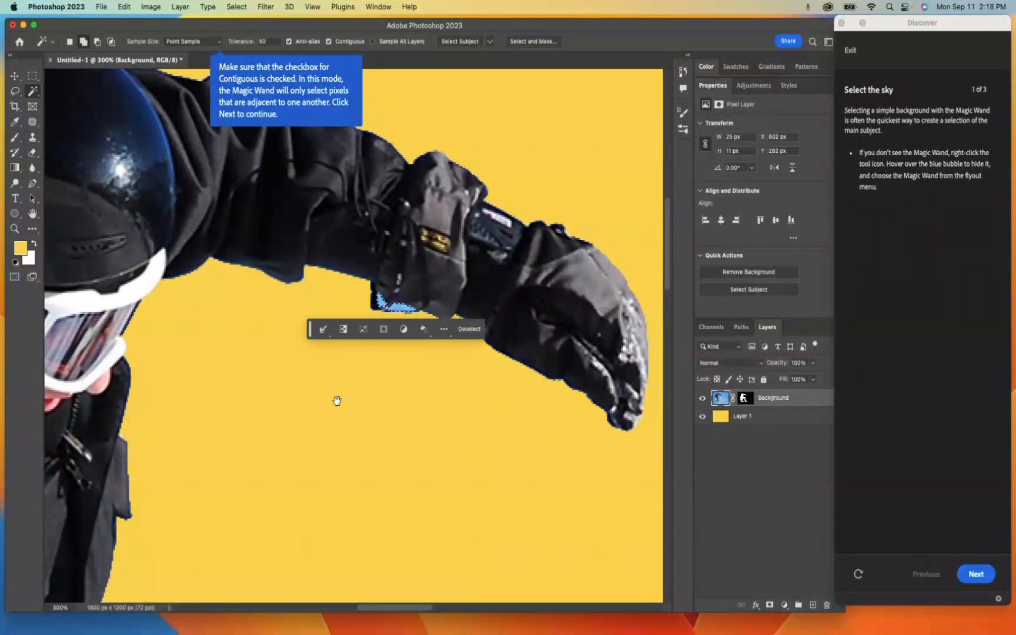
Paint the selected sky patch under the raised arm's cuff black on the Background layer's mask with the Brush, and clear the selection.
drag(335, 399, 764, 234)
drag(135, 371, 382, 77)
drag(518, 553, 464, 204)
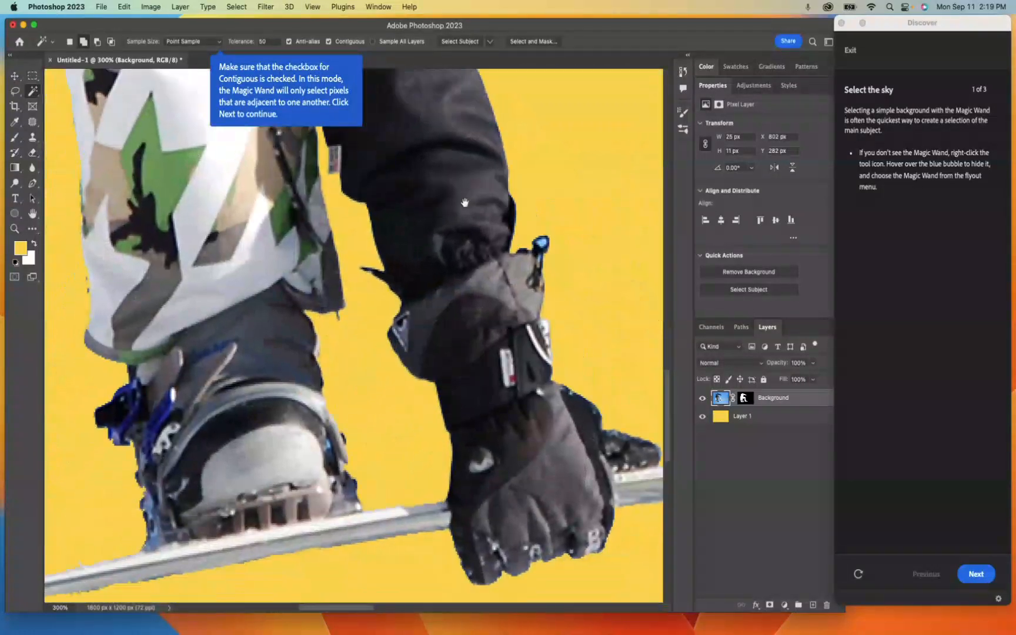
drag(438, 321, 568, 197)
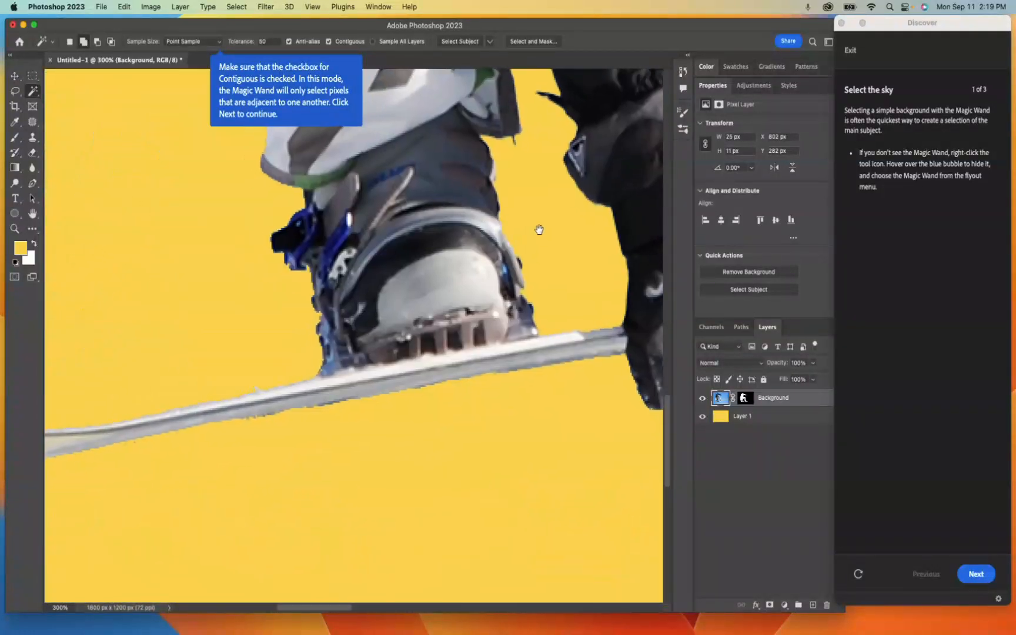
scroll(375, 425, down, 10)
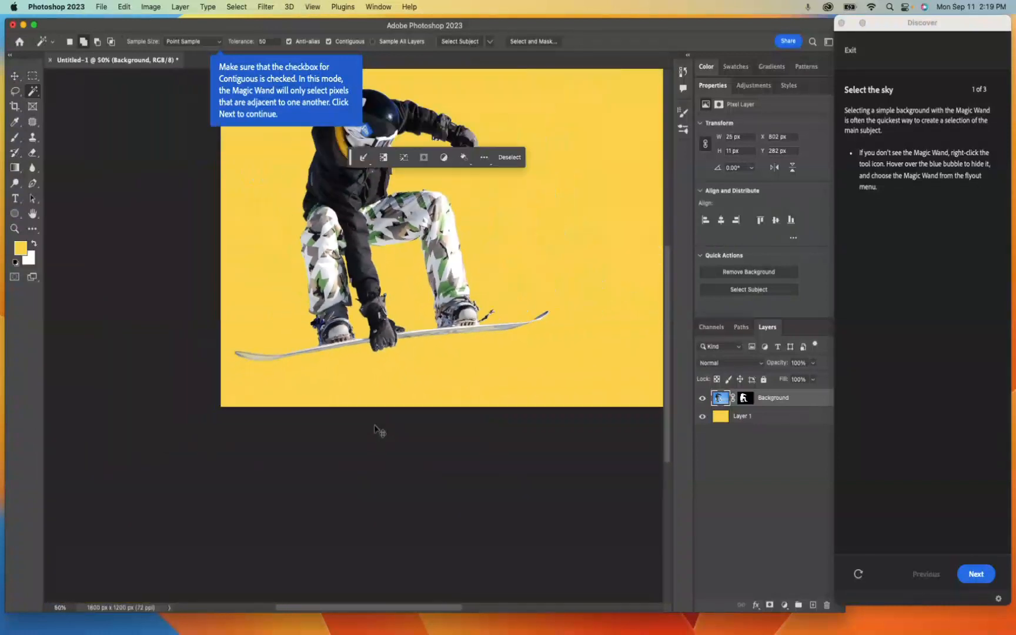
drag(378, 283, 303, 417)
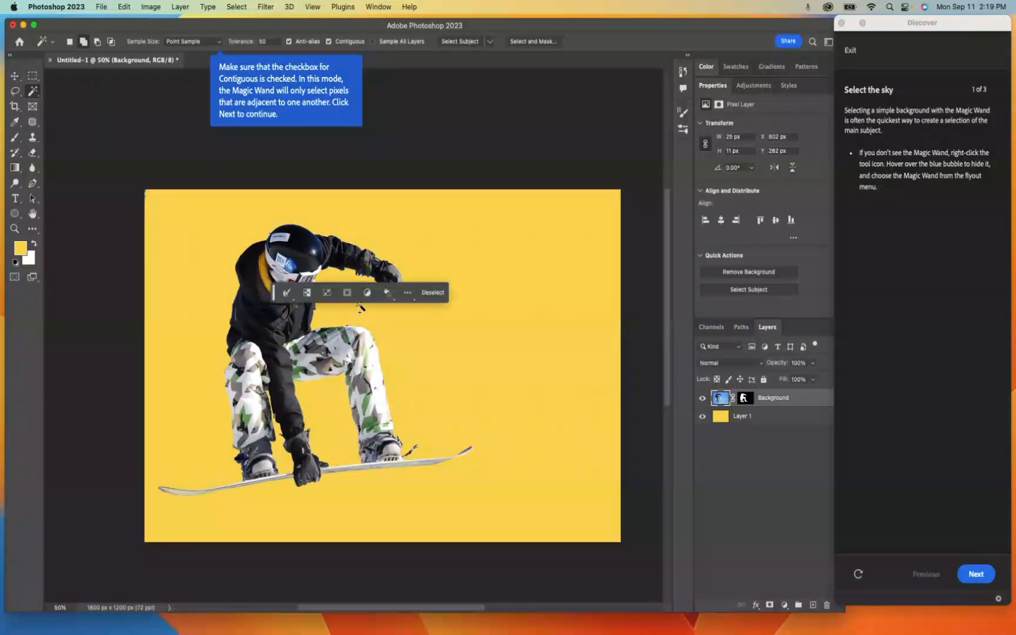
click(745, 400)
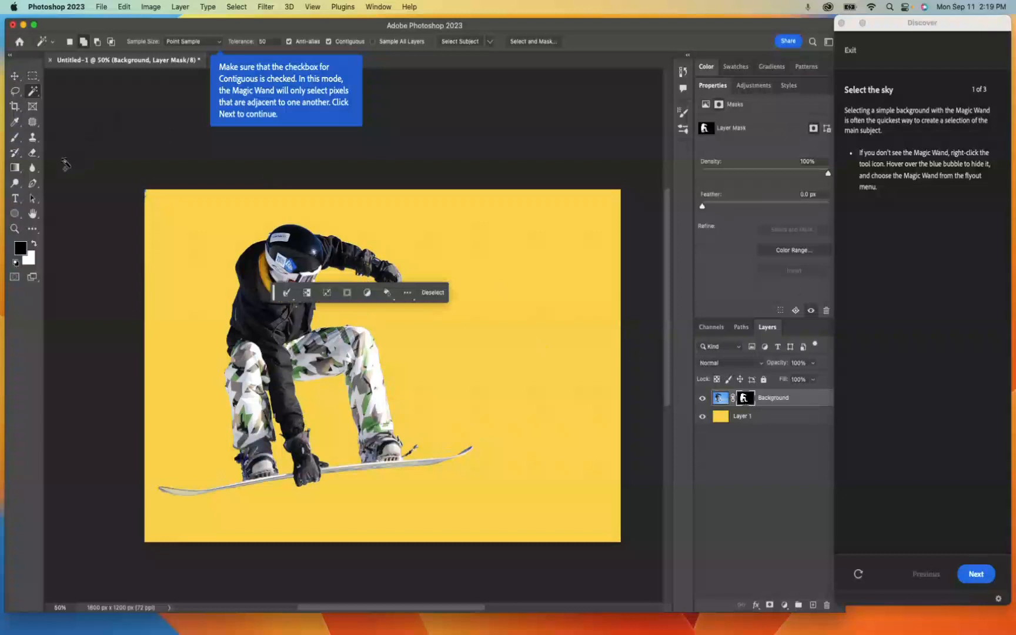
click(14, 138)
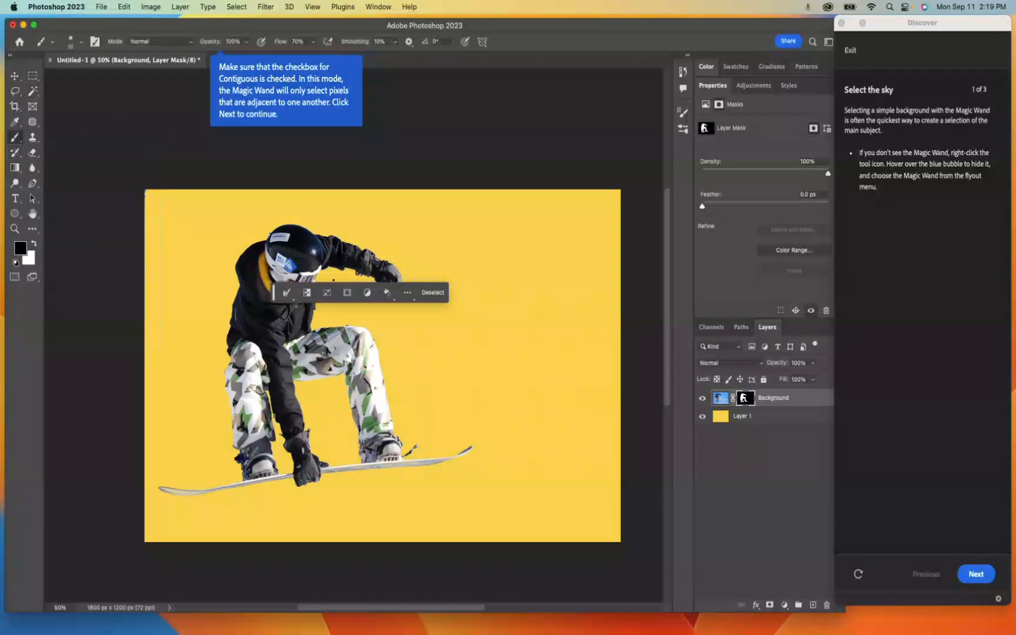
scroll(336, 288, up, 4)
drag(380, 211, 391, 381)
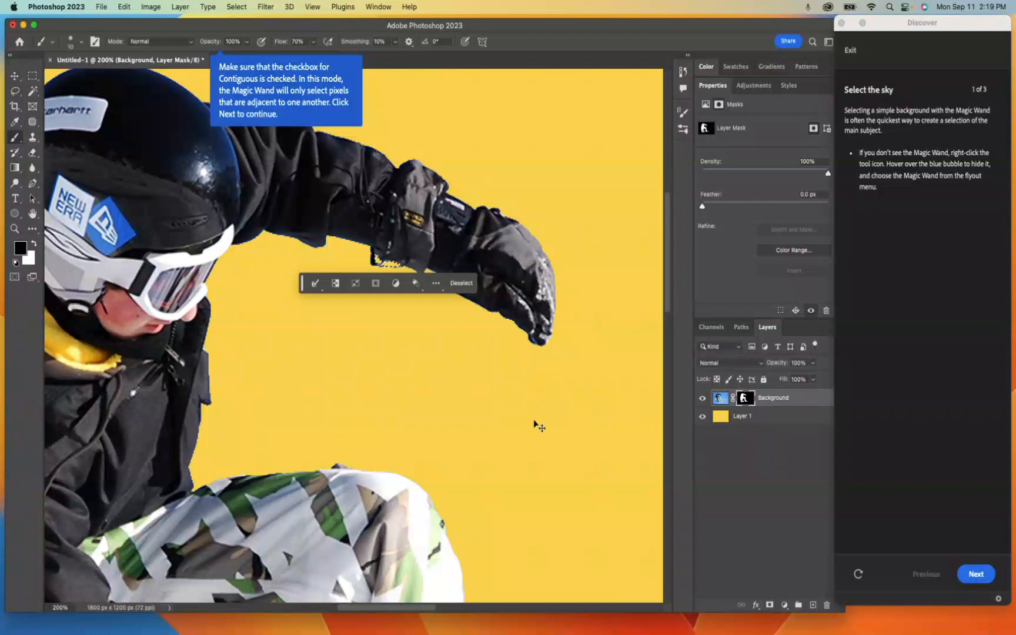
key(super+d)
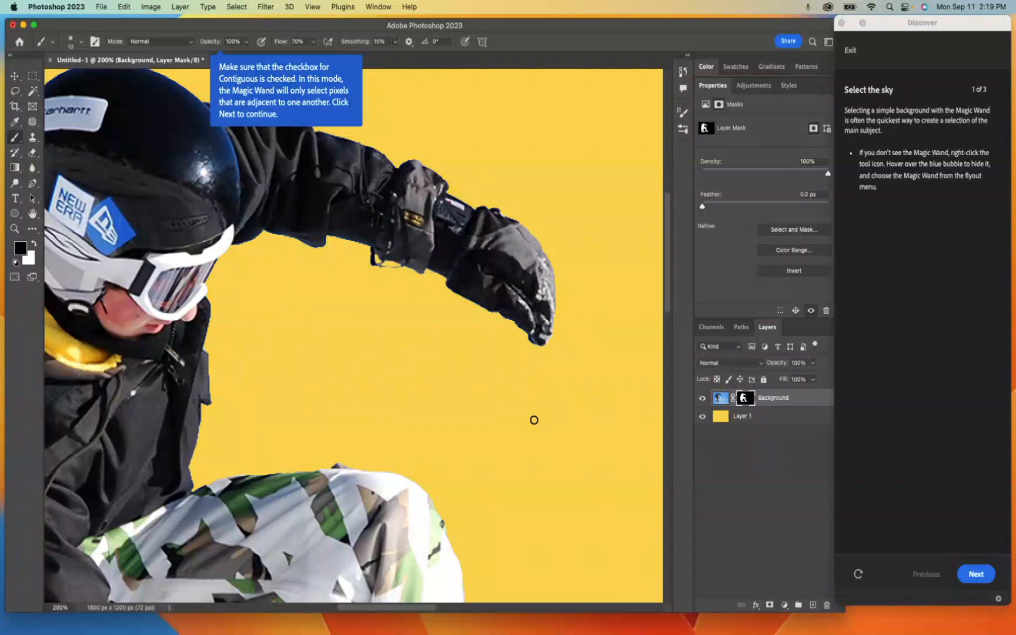
Check the whole cutout by hiding and showing the yellow Layer 1 and the masked Background layer.
key(super+minus)
key(super+minus)
key(super+minus)
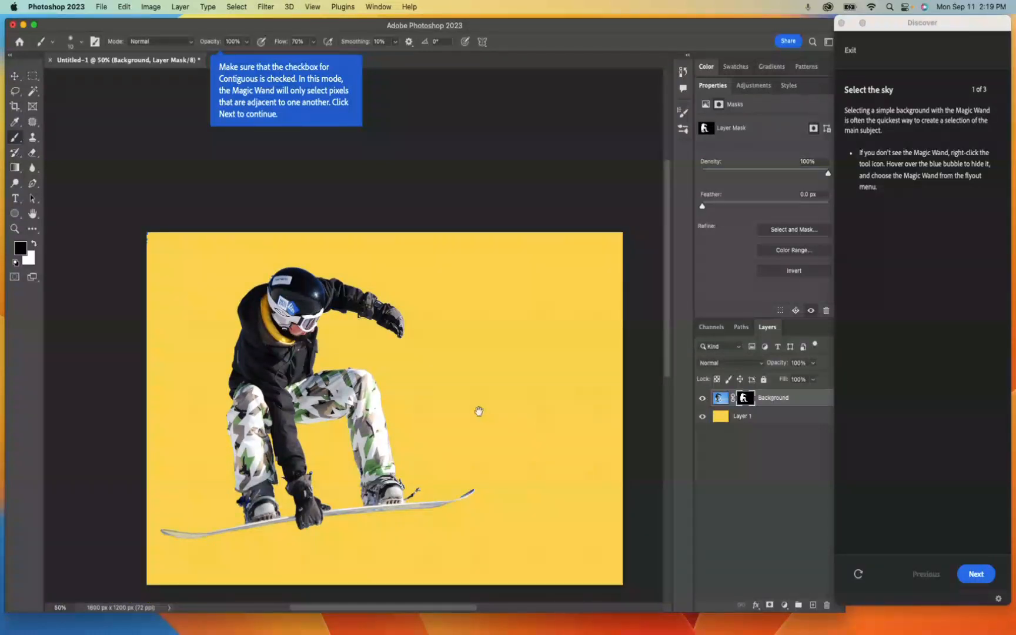
scroll(479, 411, down, 2)
scroll(470, 337, up, 2)
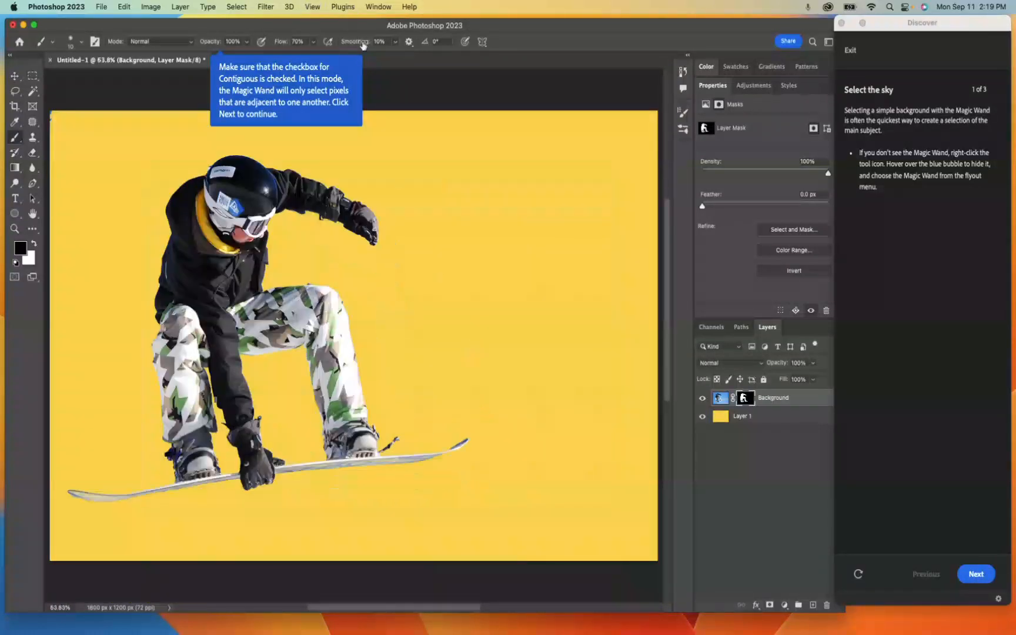
click(701, 417)
click(701, 418)
click(701, 417)
click(701, 418)
click(702, 400)
click(703, 400)
Switch back to the Magic Wand tool in Add to selection mode.
click(34, 93)
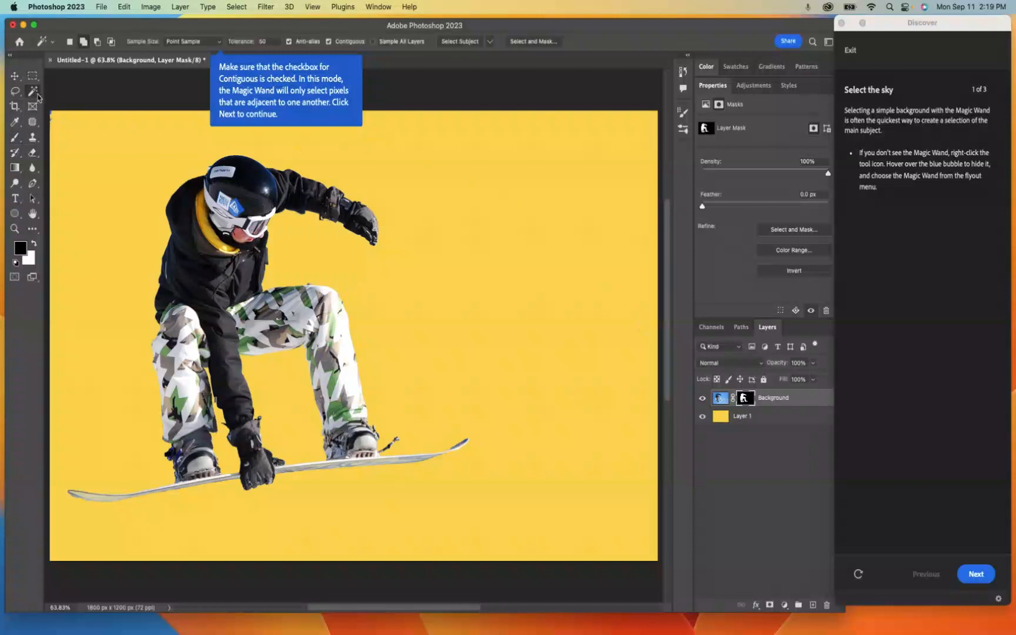
click(275, 41)
click(83, 43)
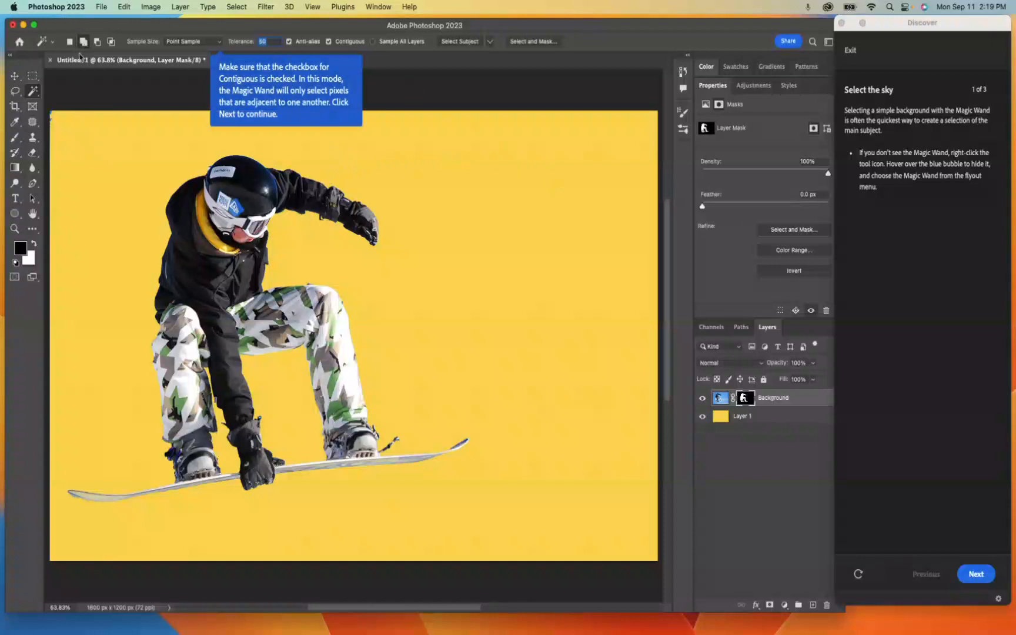